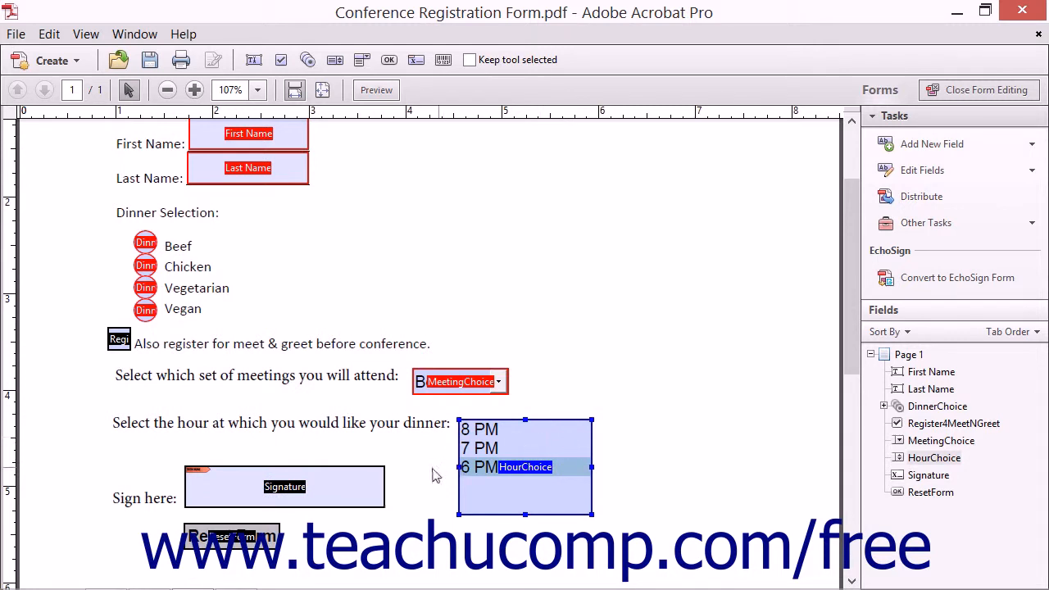
Compare the properties of the HourChoice list box with those of the Signature field
left_click(337, 485)
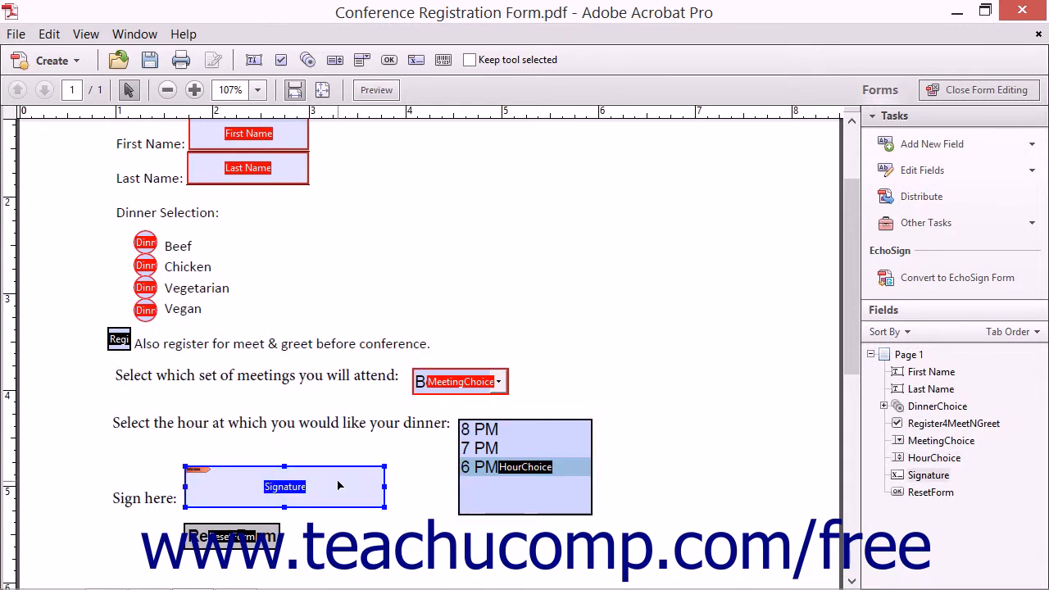
double_click(516, 445)
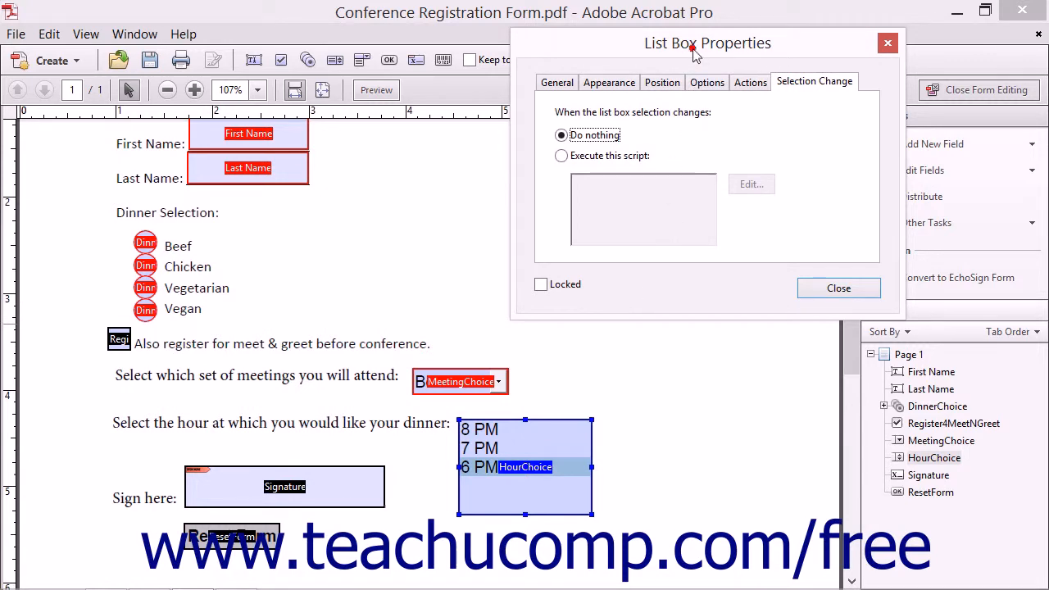
left_click(828, 289)
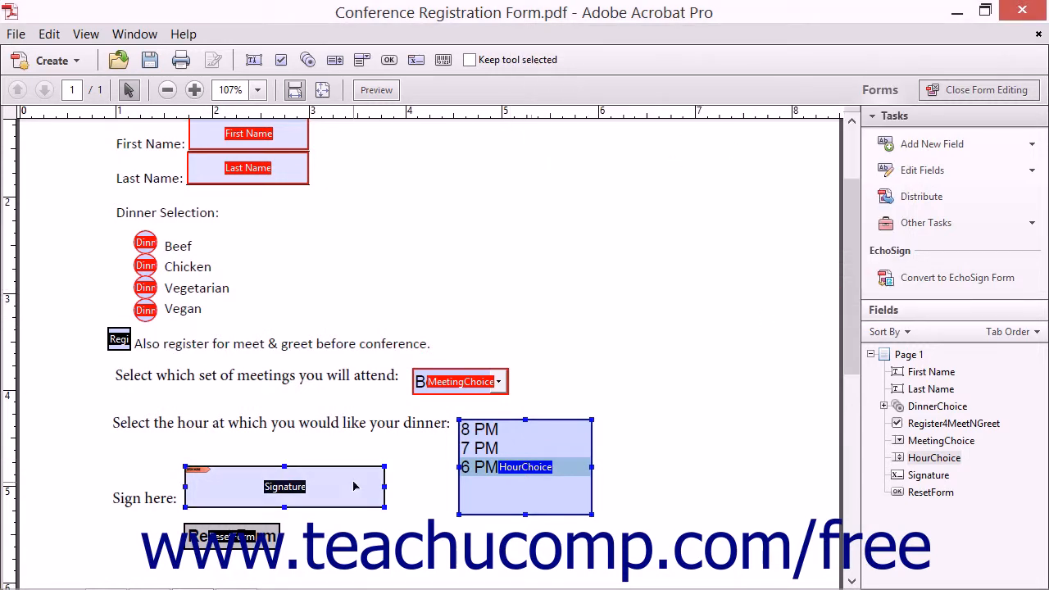
double_click(354, 484)
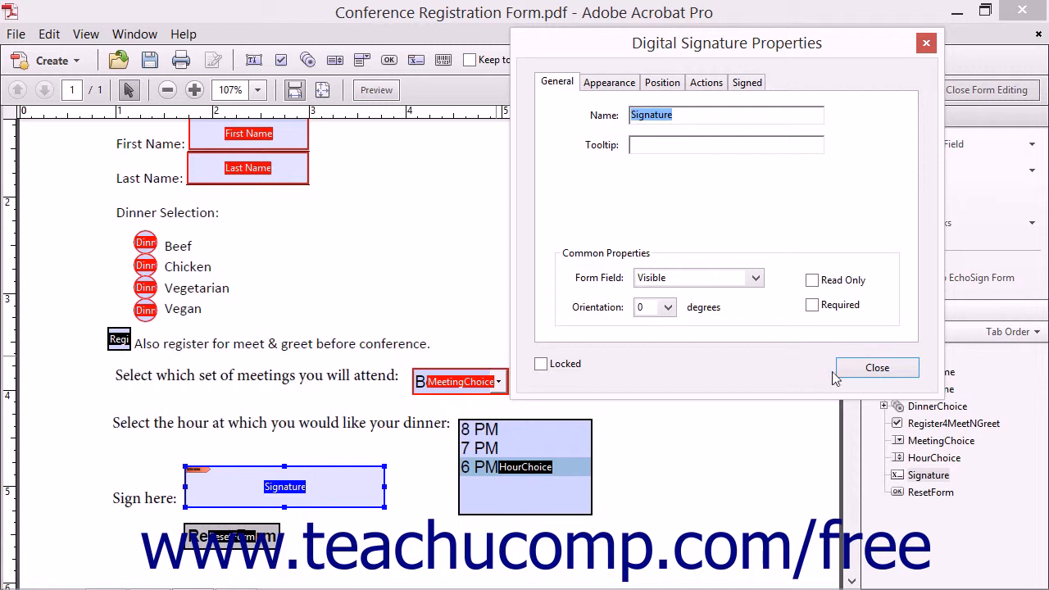
left_click(877, 368)
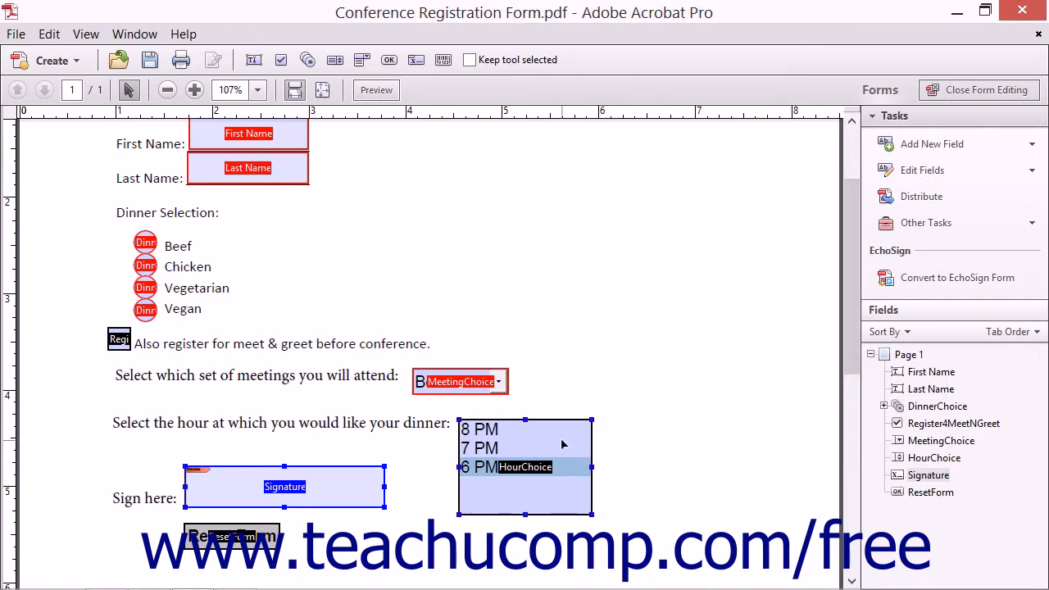
Review the HourChoice list box's Selection Change settings and the Signature field's Signed settings
double_click(561, 443)
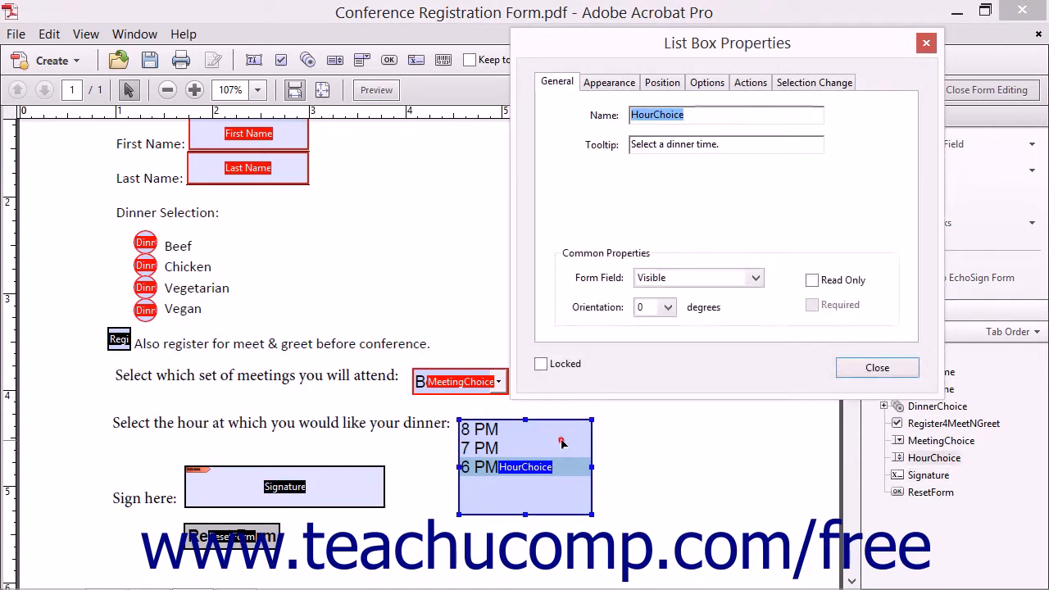
left_click(815, 86)
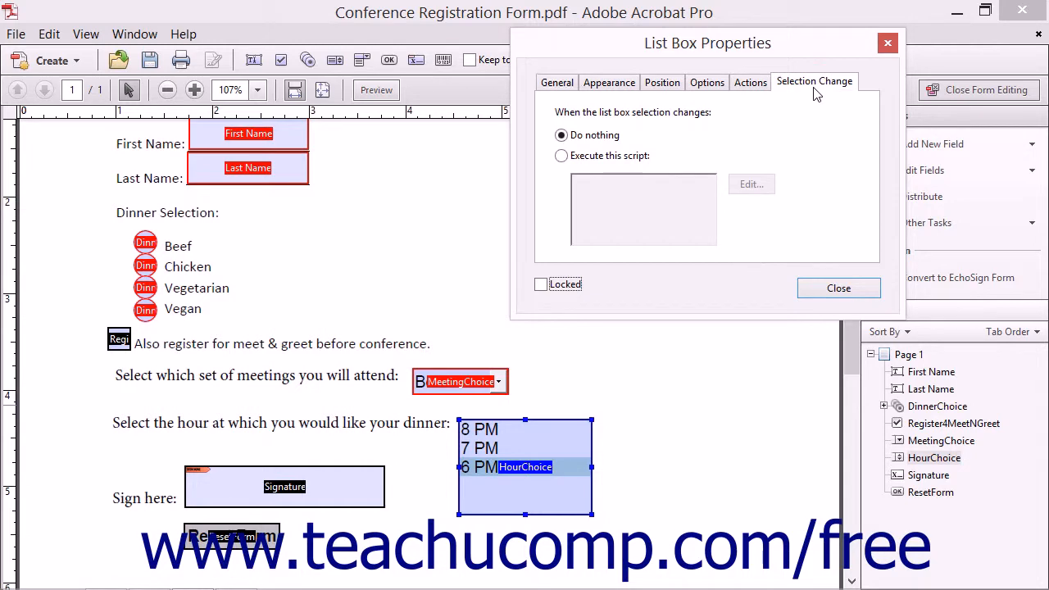
left_click(859, 287)
double_click(373, 482)
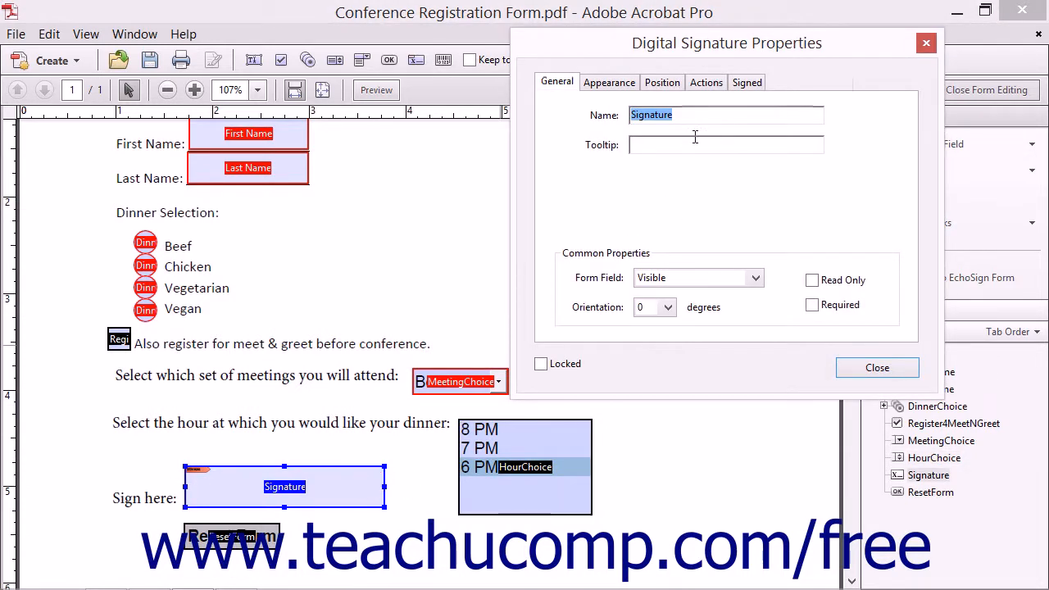
left_click(749, 83)
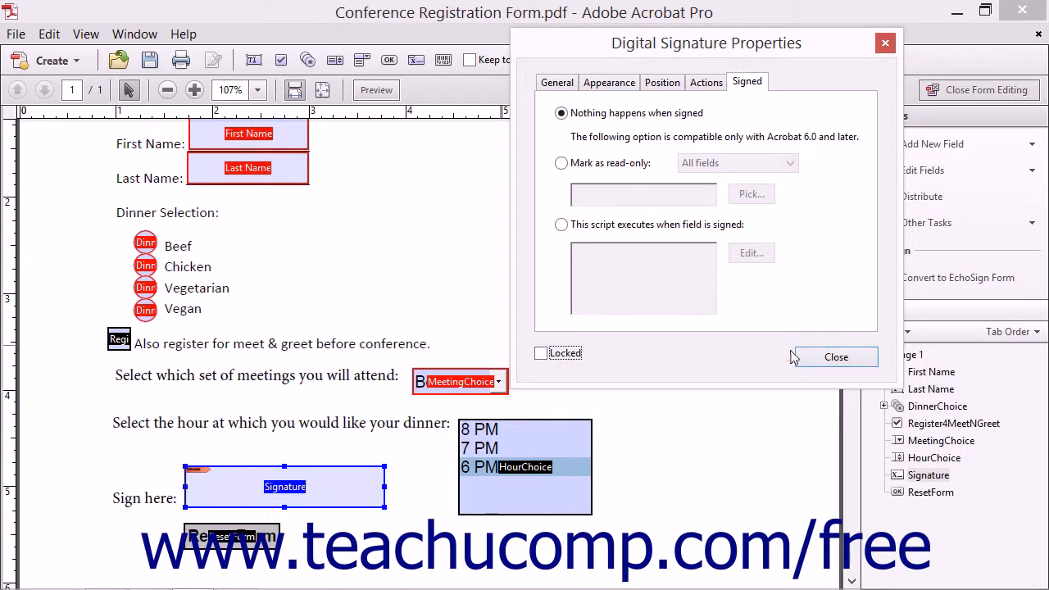
left_click(835, 357)
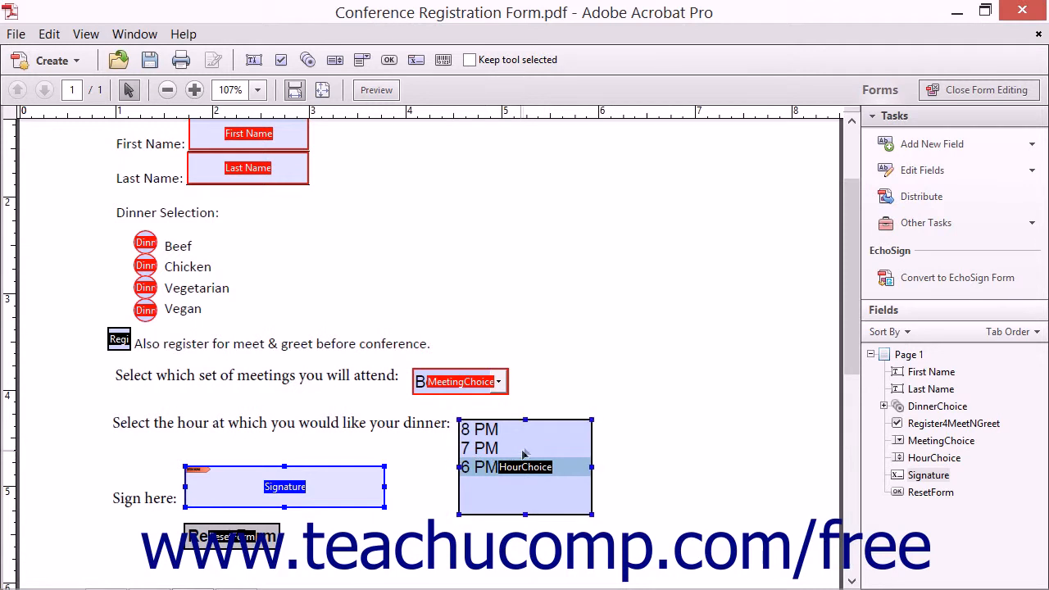
Try executing a script when the HourChoice selection changes, cancel the empty script, and set the action to Do nothing
left_click(528, 446, "ctrl")
double_click(529, 447)
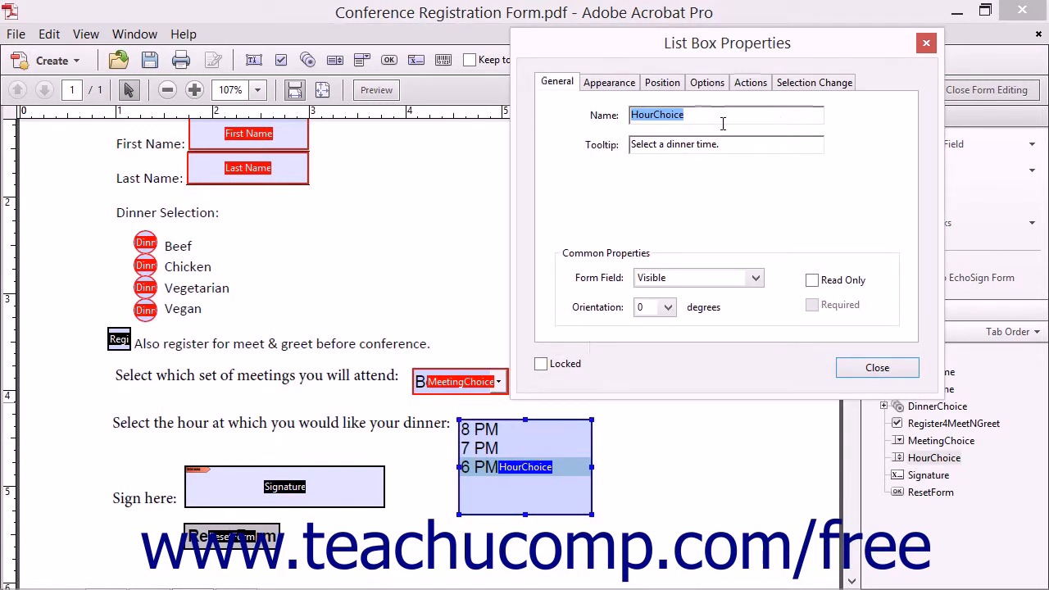
left_click(847, 85)
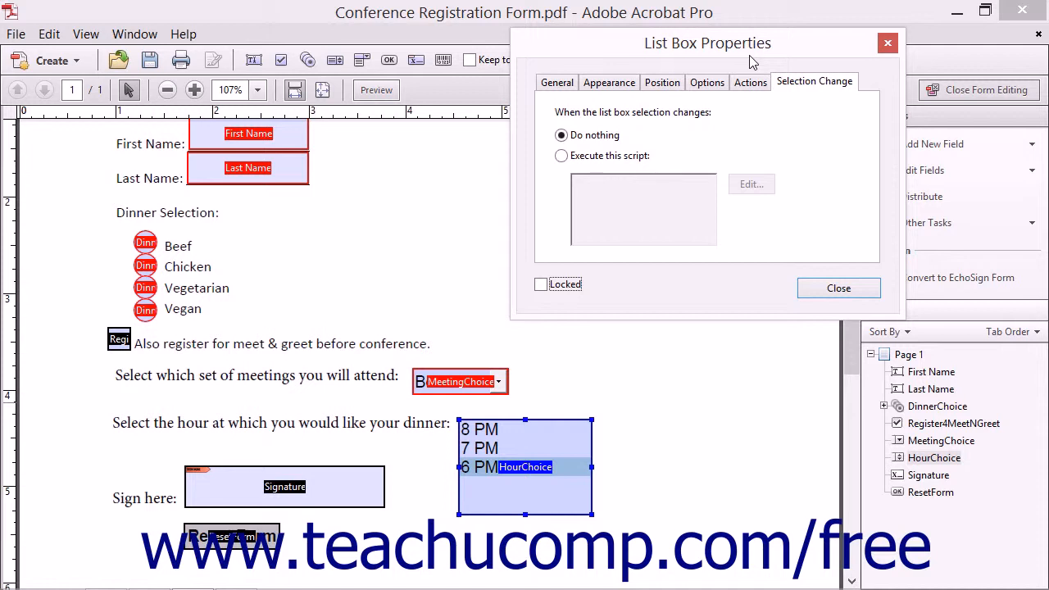
left_click(562, 136)
left_click(561, 157)
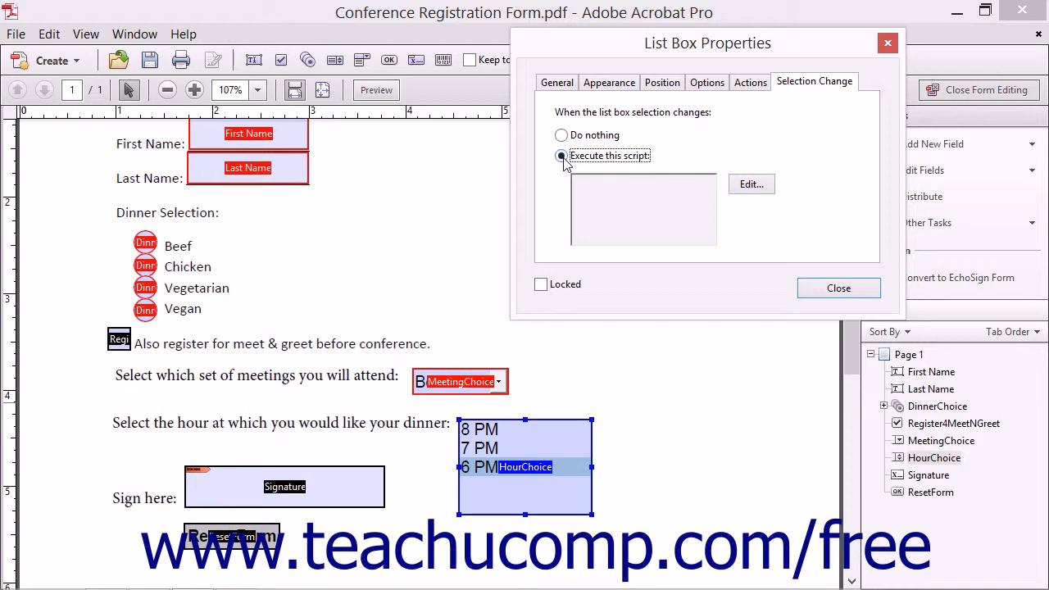
left_click(750, 185)
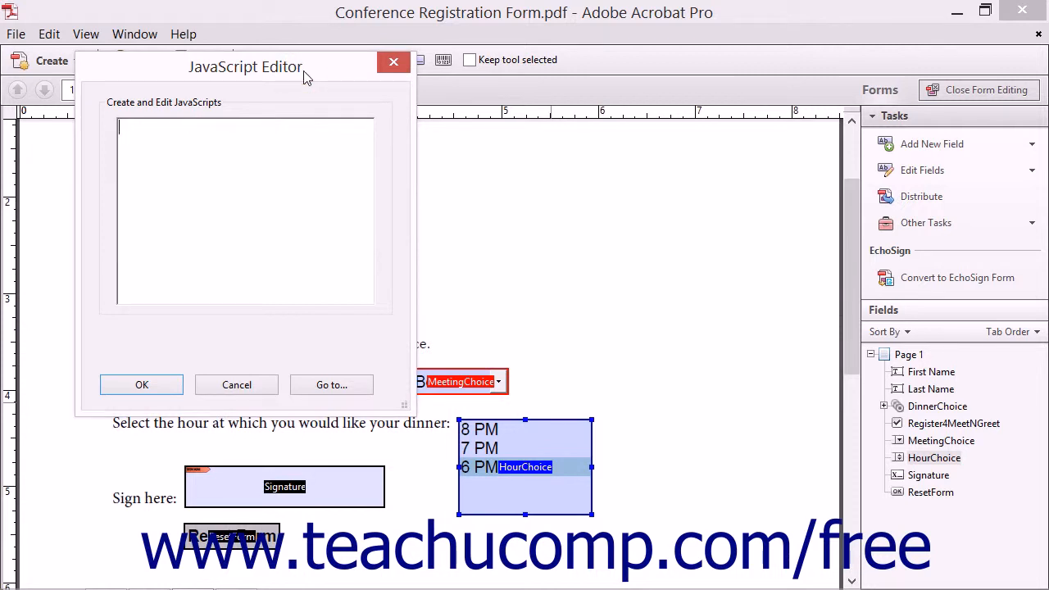
left_click(281, 125)
left_click(236, 385)
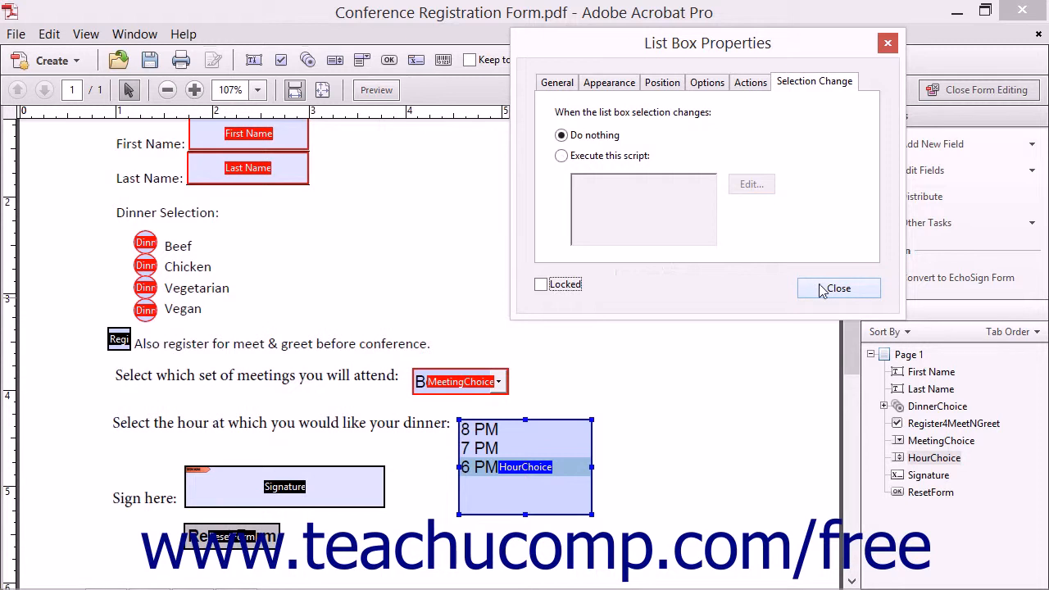
left_click(562, 136)
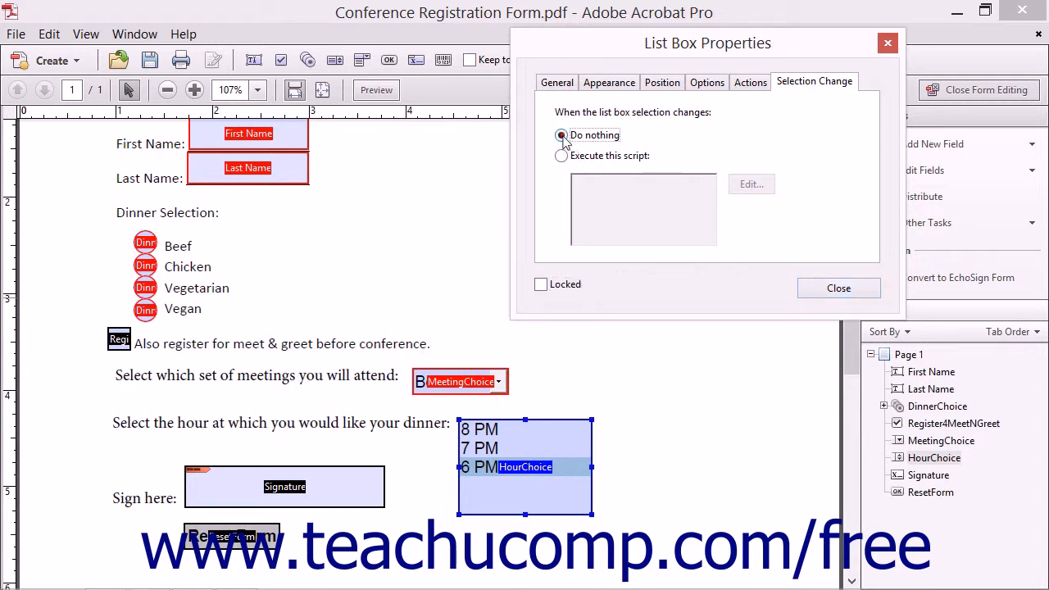
left_click(807, 289)
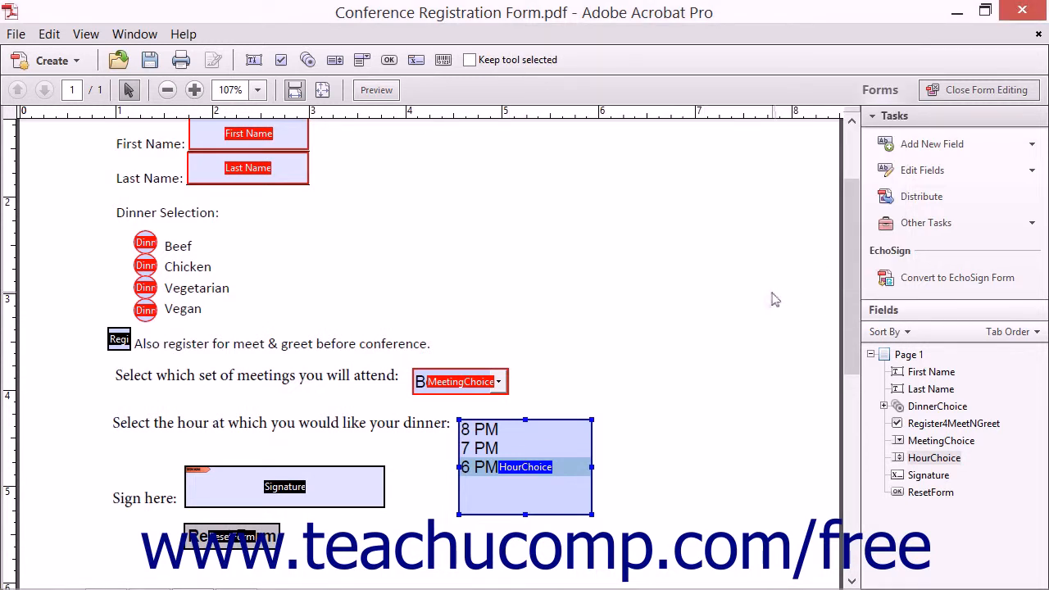
Set the Signature field to mark as read-only "All fields except these" when it is signed
double_click(302, 495)
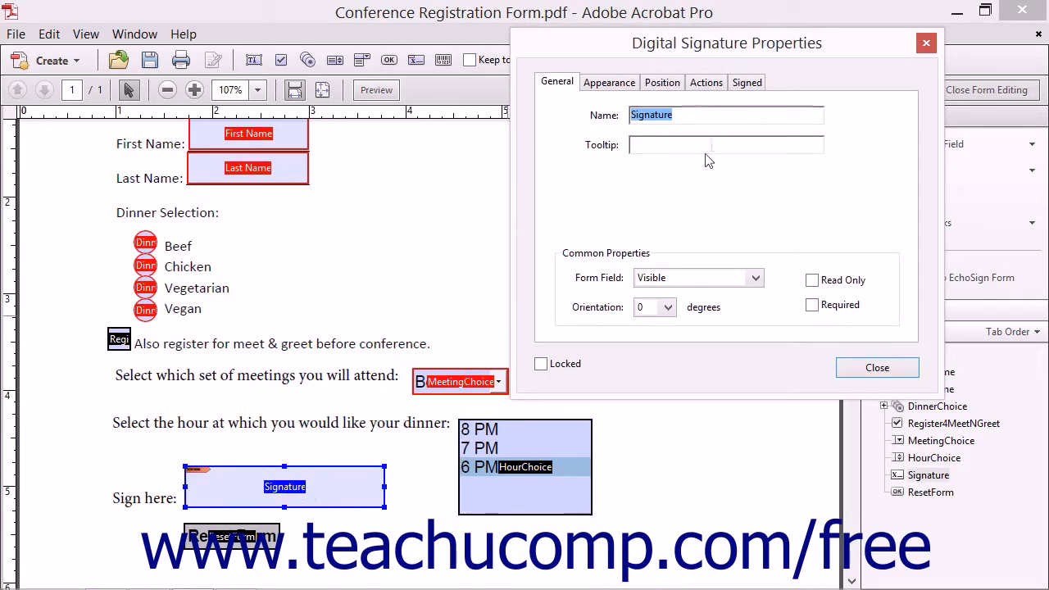
left_click(748, 82)
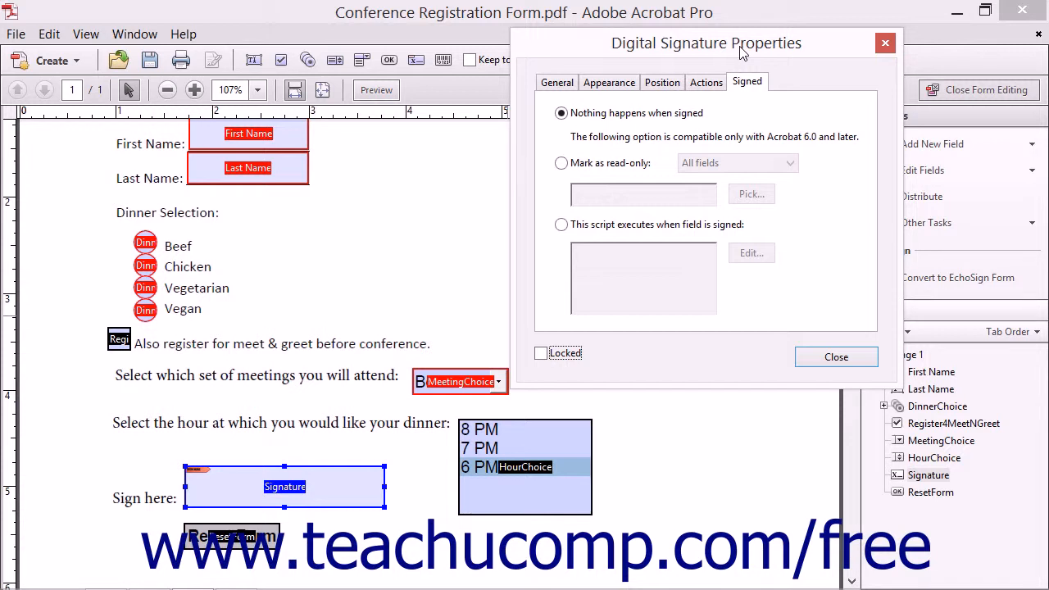
left_click(566, 114)
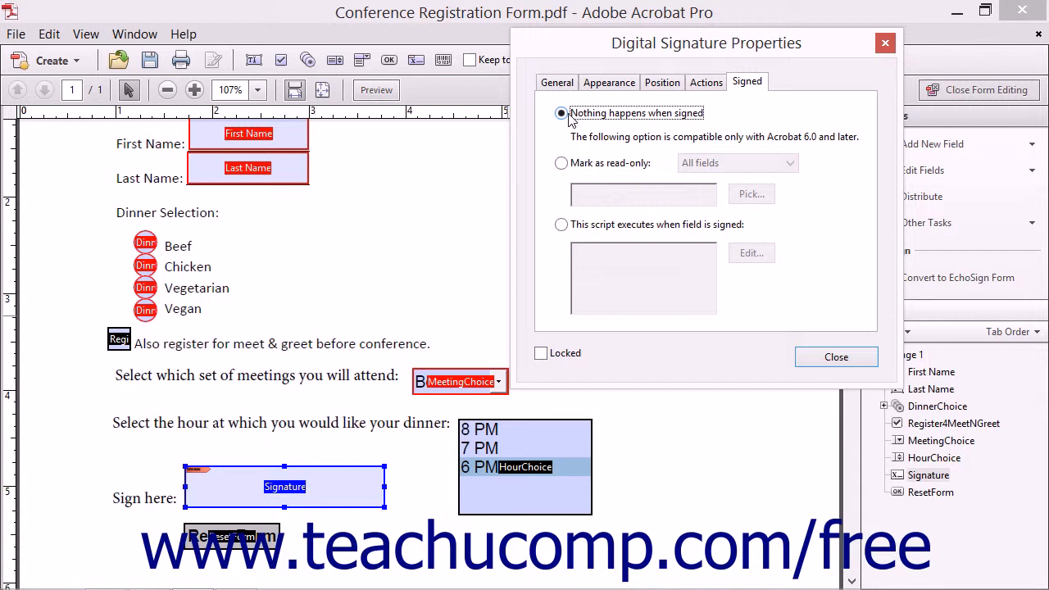
left_click(564, 163)
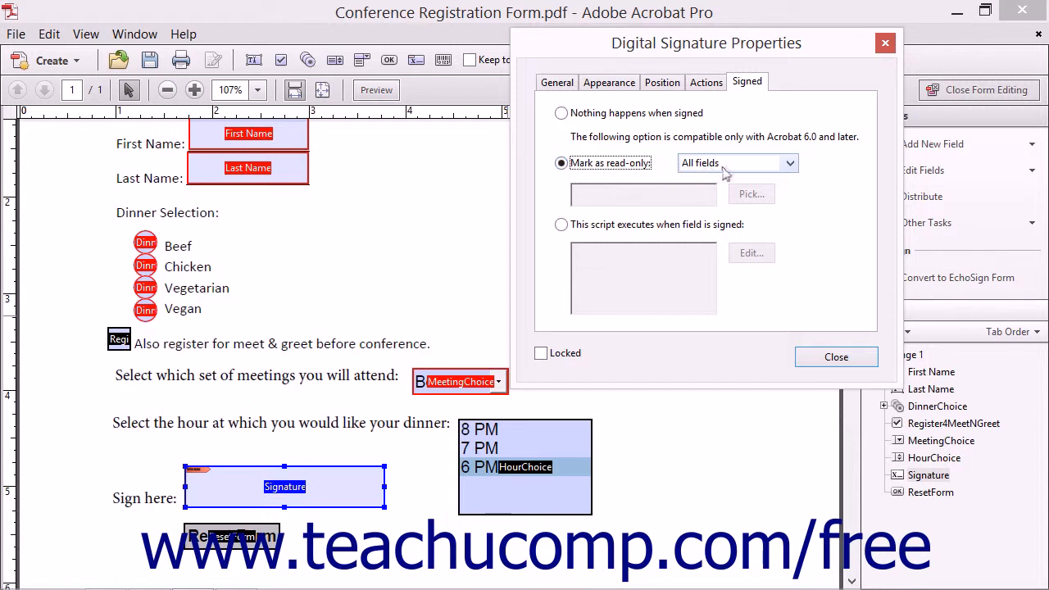
left_click(790, 163)
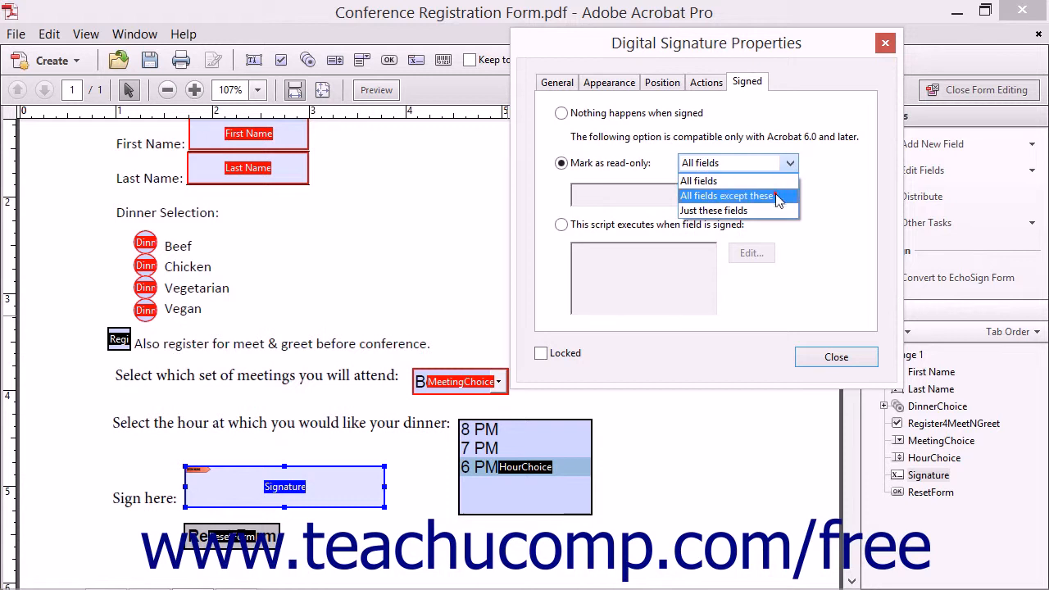
left_click(774, 195)
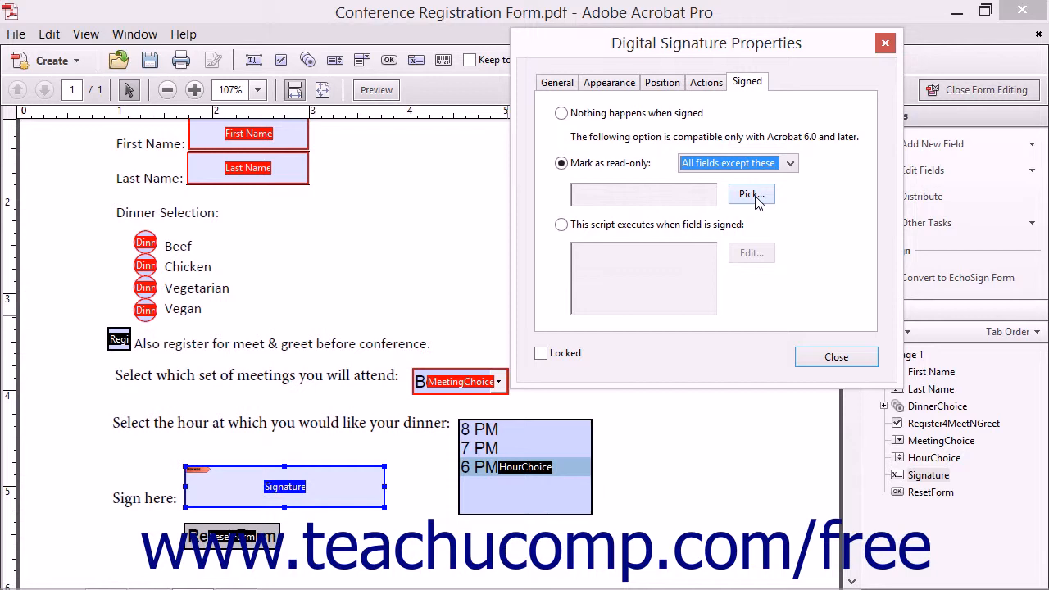
Pick First Name, HourChoice and Last Name as the fields exempt from becoming read-only upon signing
left_click(752, 194)
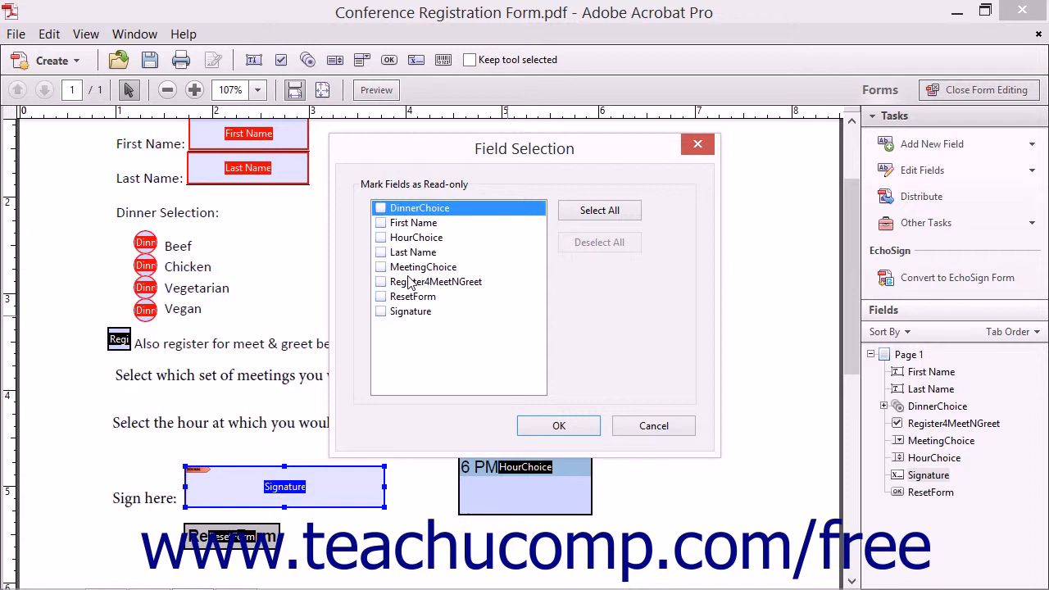
left_click(385, 227)
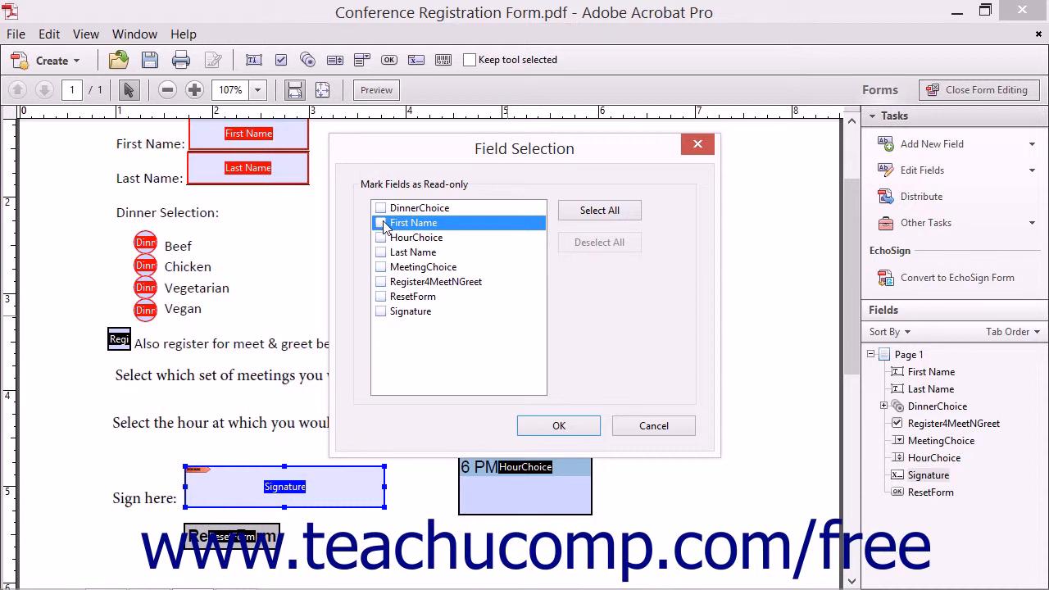
left_click(378, 225)
left_click(377, 237)
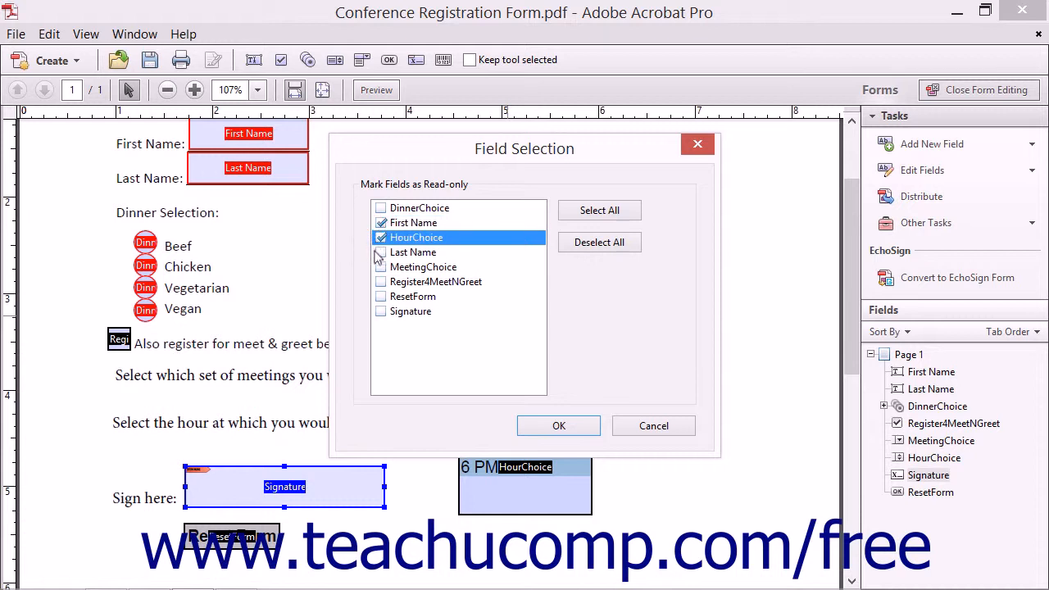
left_click(379, 253)
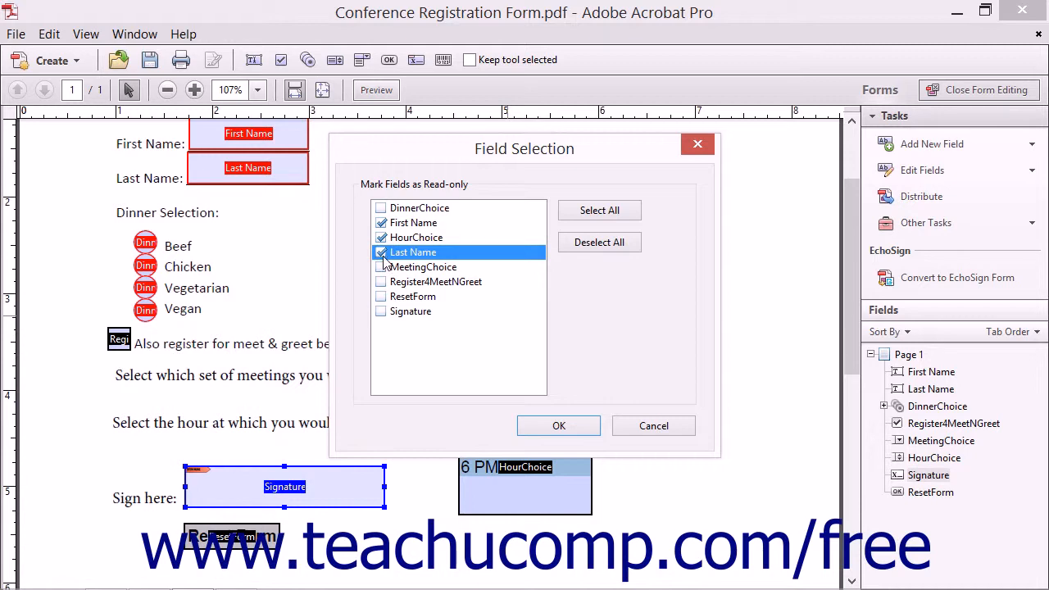
left_click(573, 427)
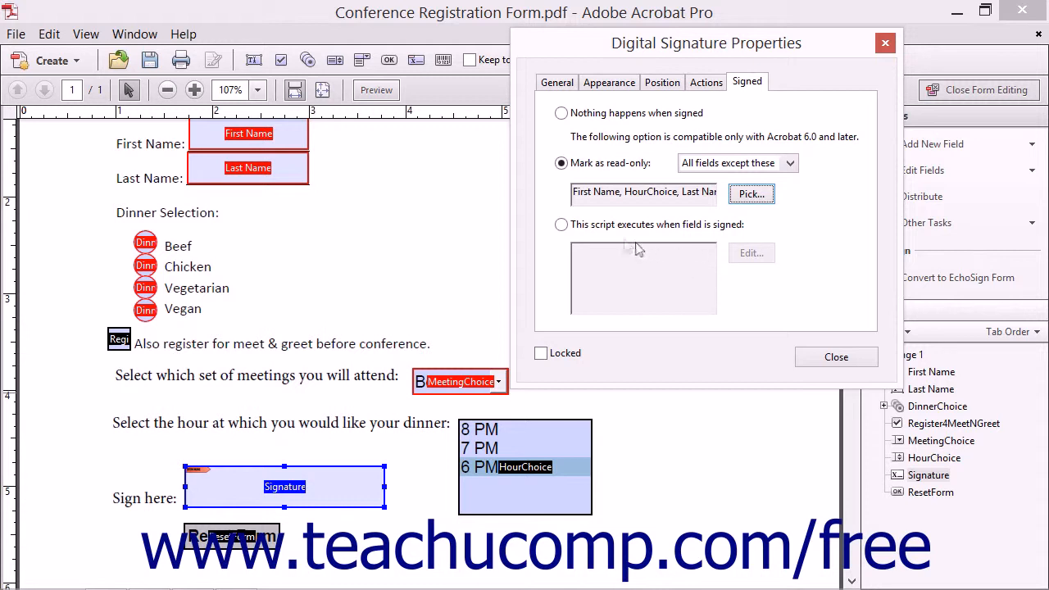
Try executing a script when the Signature field is signed, cancel the empty script, and choose "Nothing happens when signed"
left_click(567, 225)
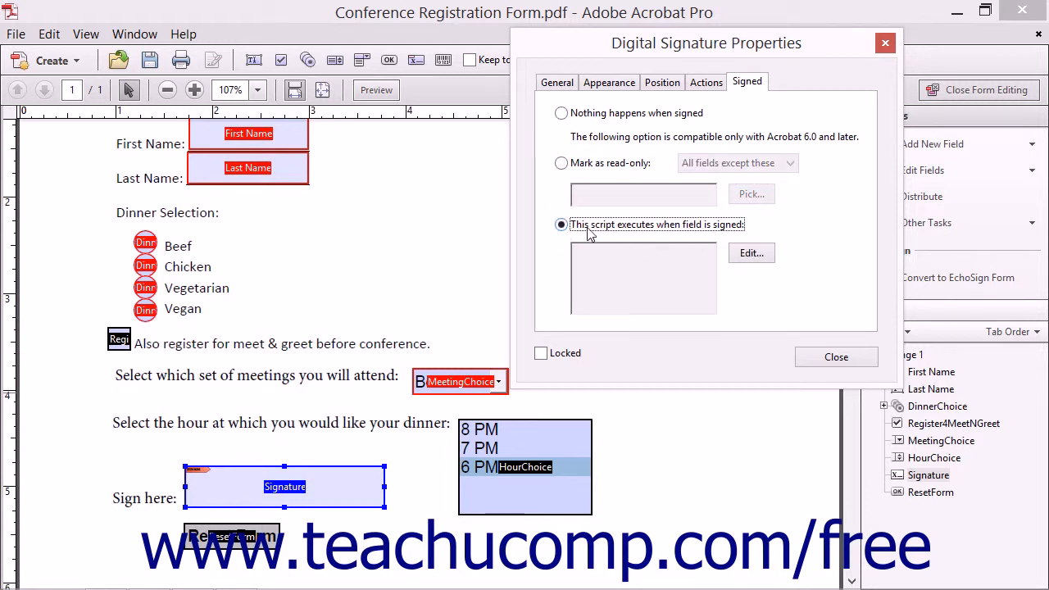
left_click(751, 254)
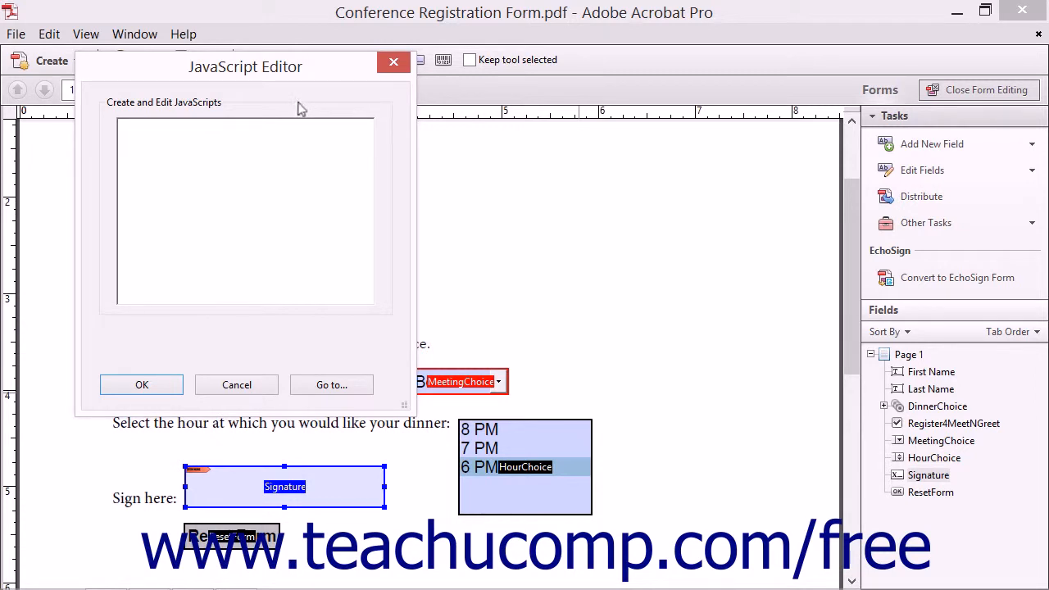
left_click(233, 137)
left_click(236, 385)
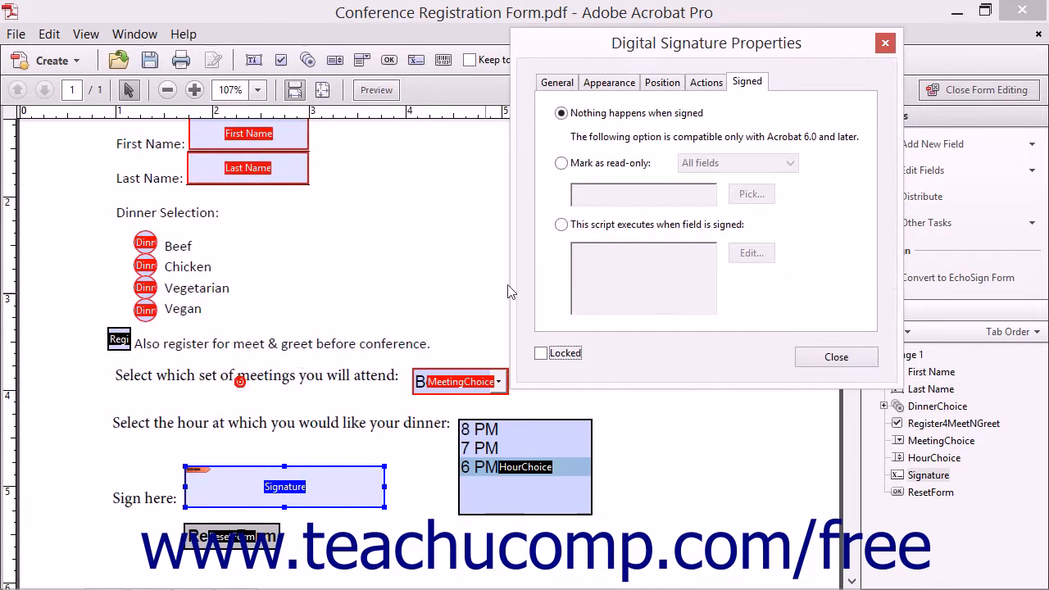
left_click(565, 112)
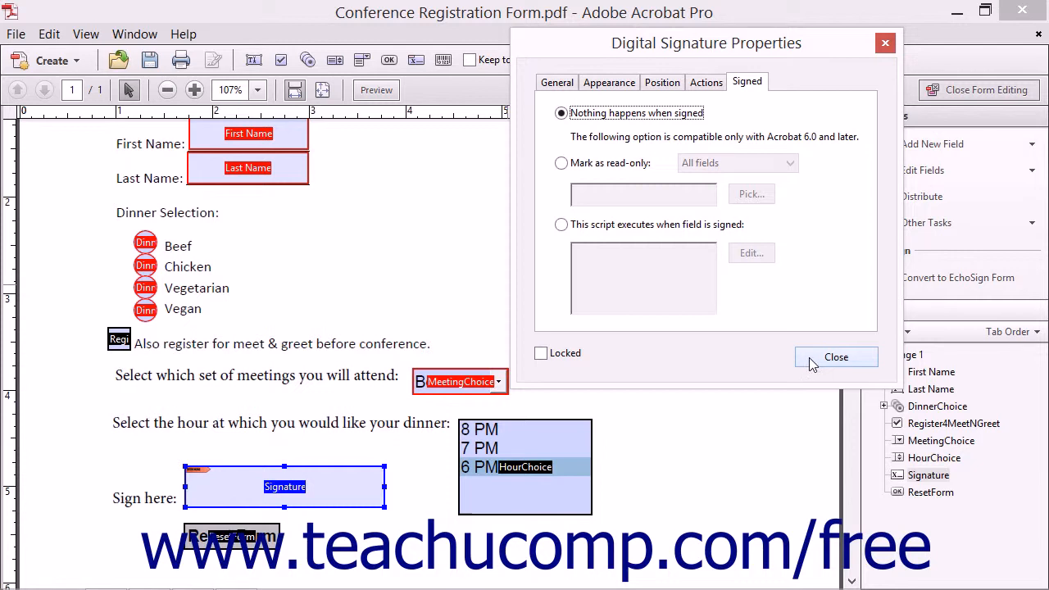
left_click(834, 357)
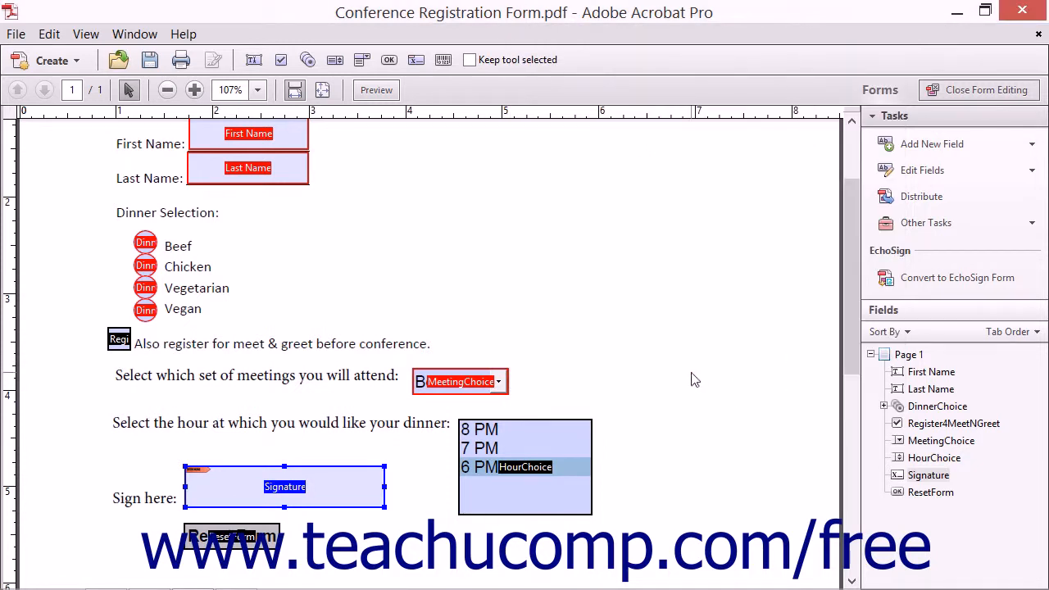